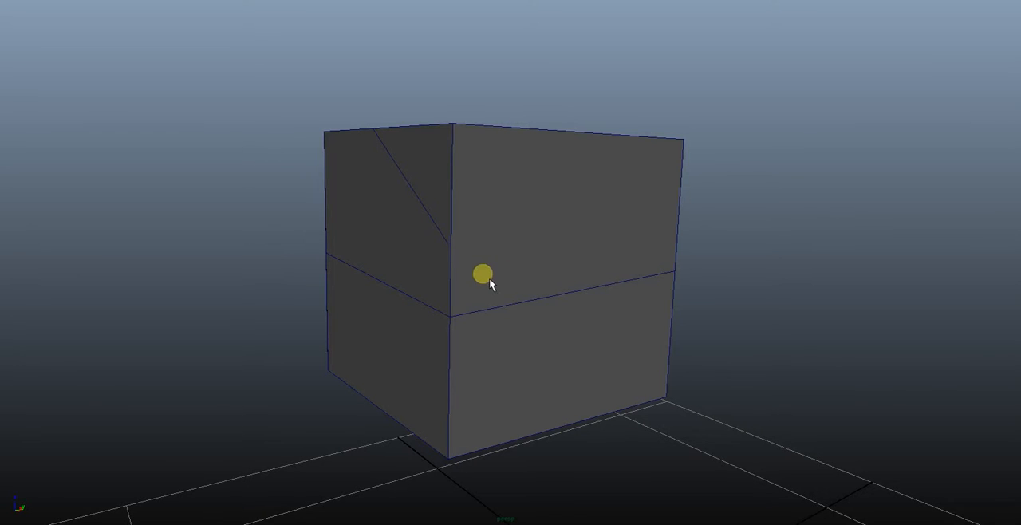
# - Select the edges bordering the cube's upper side face one after another to count its sides
pyautogui.keyDown('alt'); pyautogui.moveTo(489, 284); pyautogui.dragTo(512, 220); pyautogui.keyUp('alt')
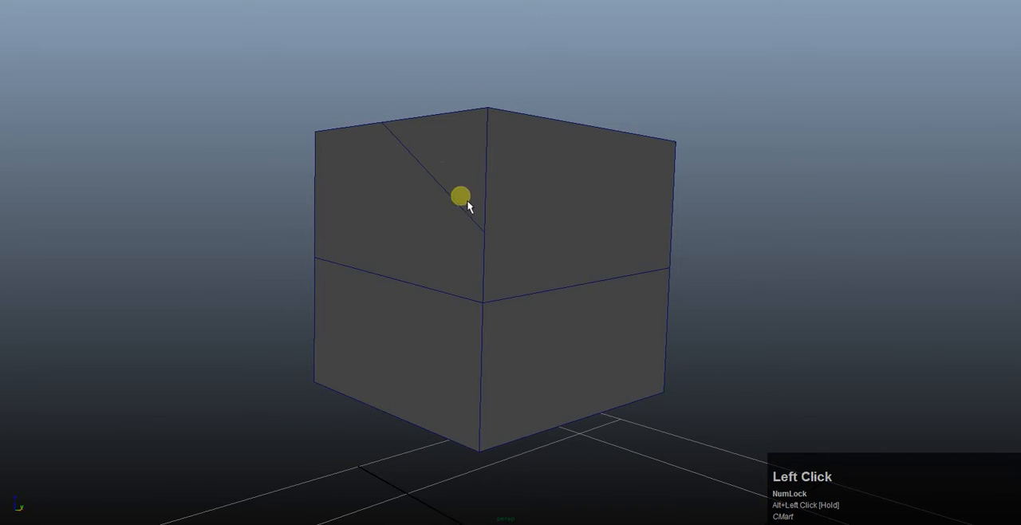
pyautogui.keyDown('alt'); pyautogui.moveTo(502, 234); pyautogui.dragTo(439, 215); pyautogui.keyUp('alt')
pyautogui.rightClick(426, 180)
pyautogui.click(431, 182)
pyautogui.keyDown('shift'); pyautogui.click(485, 147); pyautogui.keyUp('shift')
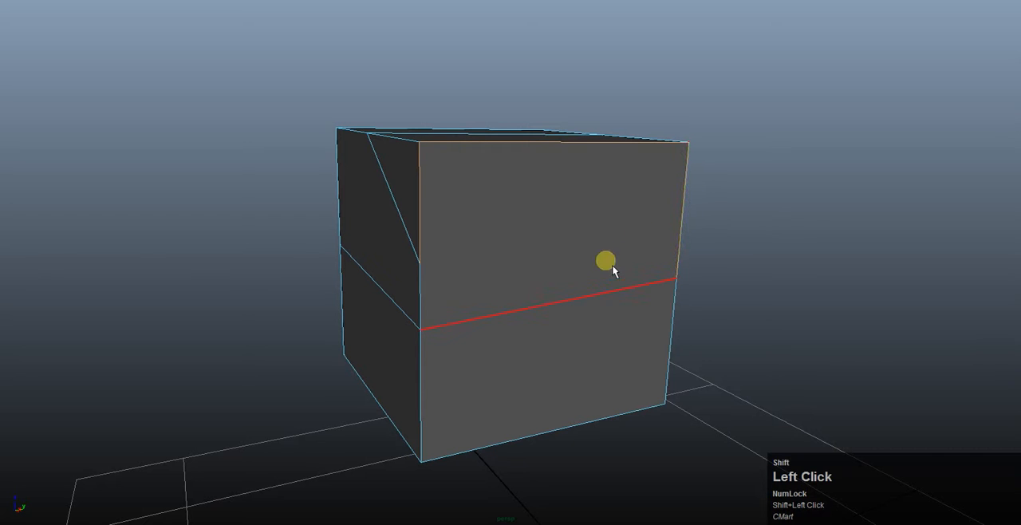
pyautogui.keyDown('shift'); pyautogui.click(607, 287); pyautogui.keyUp('shift')
# - Cut the upper side face with Multi-Cut from the diagonal's end vertex to the opposite lower corner of that face
pyautogui.keyDown('alt'); pyautogui.moveTo(445, 299); pyautogui.dragTo(478, 285); pyautogui.keyUp('alt')
pyautogui.keyDown('alt'); pyautogui.moveTo(563, 209); pyautogui.dragTo(548, 215); pyautogui.keyUp('alt')
pyautogui.rightClick(552, 214)
pyautogui.click(495, 228)
pyautogui.keyDown('shift'); pyautogui.moveTo(517, 227); pyautogui.dragTo(459, 232, button='right'); pyautogui.keyUp('shift')
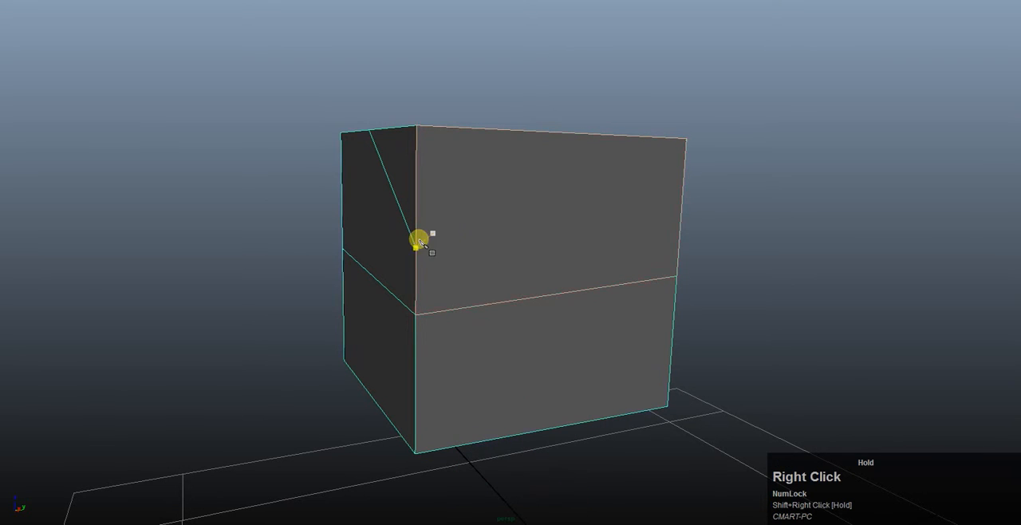
pyautogui.click(414, 249)
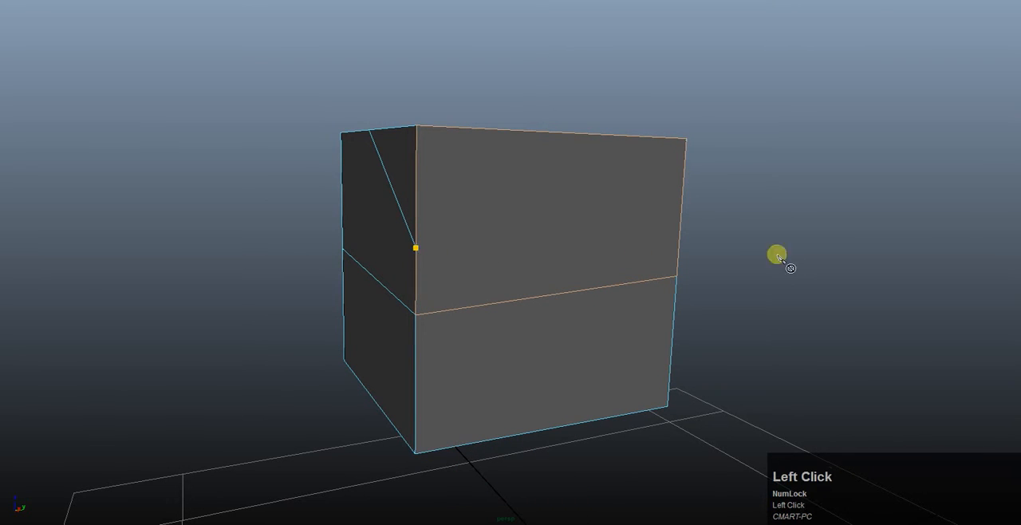
pyautogui.click(676, 277)
pyautogui.press('Return')
# - Leave the cutting tool and undo the cut across the upper side face
pyautogui.keyDown('alt'); pyautogui.moveTo(572, 253); pyautogui.dragTo(434, 224); pyautogui.keyUp('alt')
pyautogui.press('w')
pyautogui.press('q')
pyautogui.click(576, 105)
pyautogui.click(522, 238)
pyautogui.press('z')
pyautogui.press('z')
# - Open the mesh Cleanup options for the cube, with the operation on Select matching polygons
pyautogui.moveTo(419, 231); pyautogui.dragTo(485, 194, button='right')
pyautogui.keyDown('alt'); pyautogui.moveTo(331, 207); pyautogui.dragTo(510, 230); pyautogui.keyUp('alt')
pyautogui.press('space')
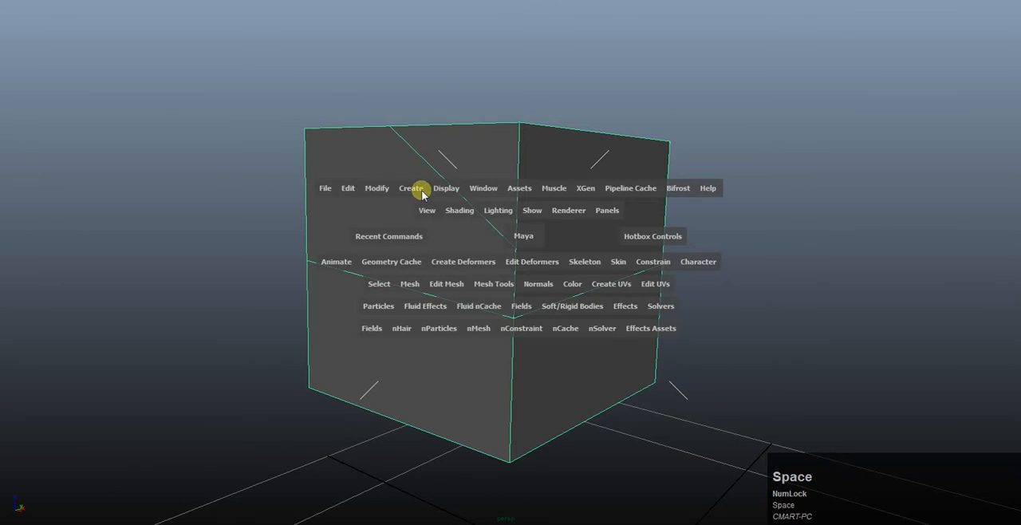
pyautogui.click(376, 189)
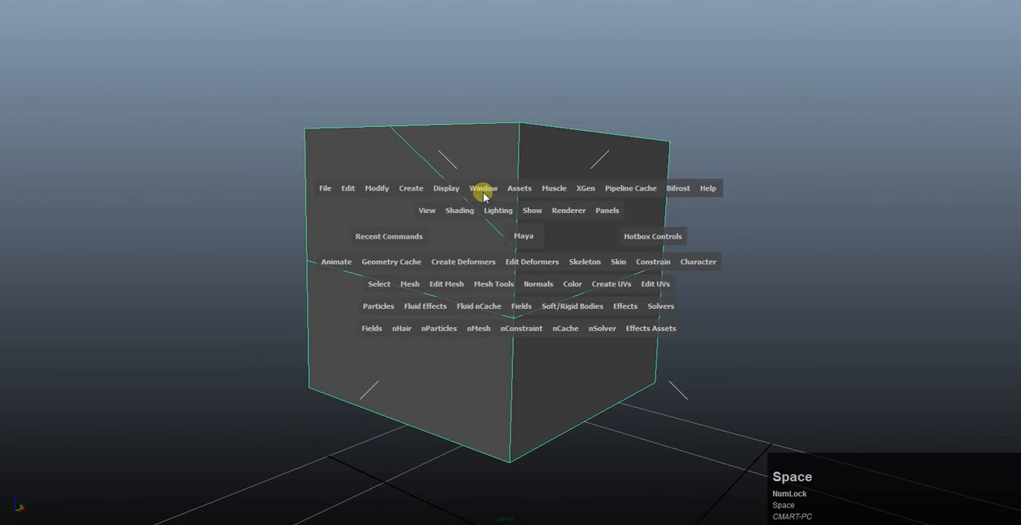
pyautogui.click(441, 285)
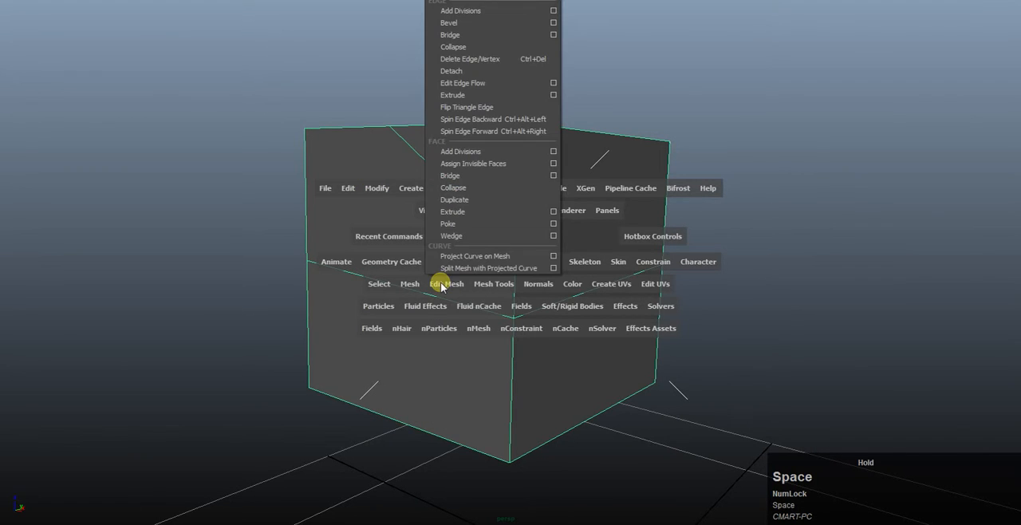
pyautogui.click(404, 283)
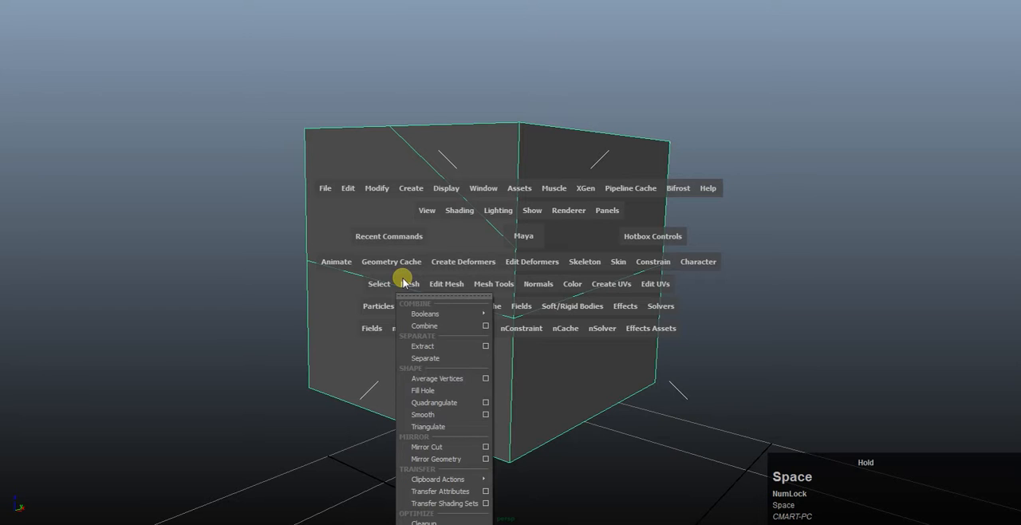
pyautogui.click(428, 523)
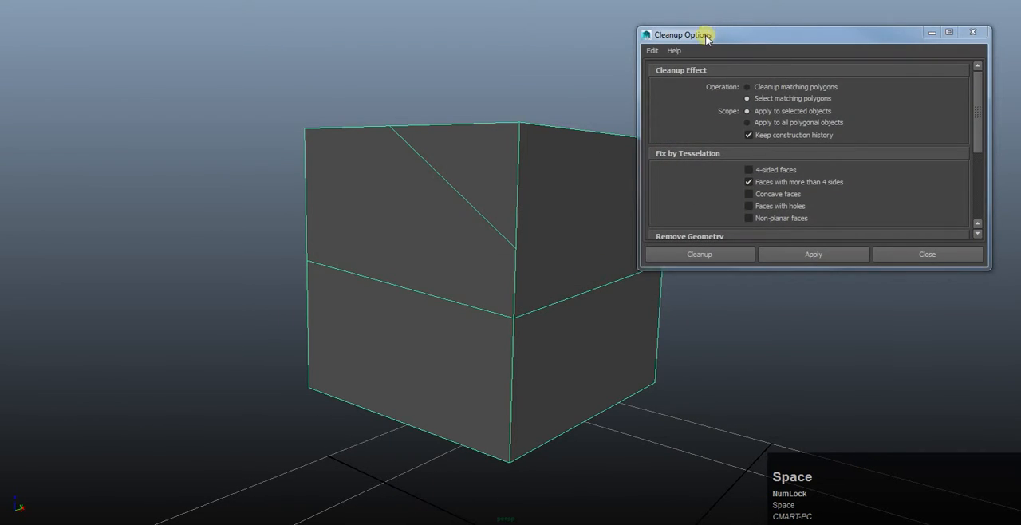
pyautogui.moveTo(707, 36); pyautogui.dragTo(582, 44)
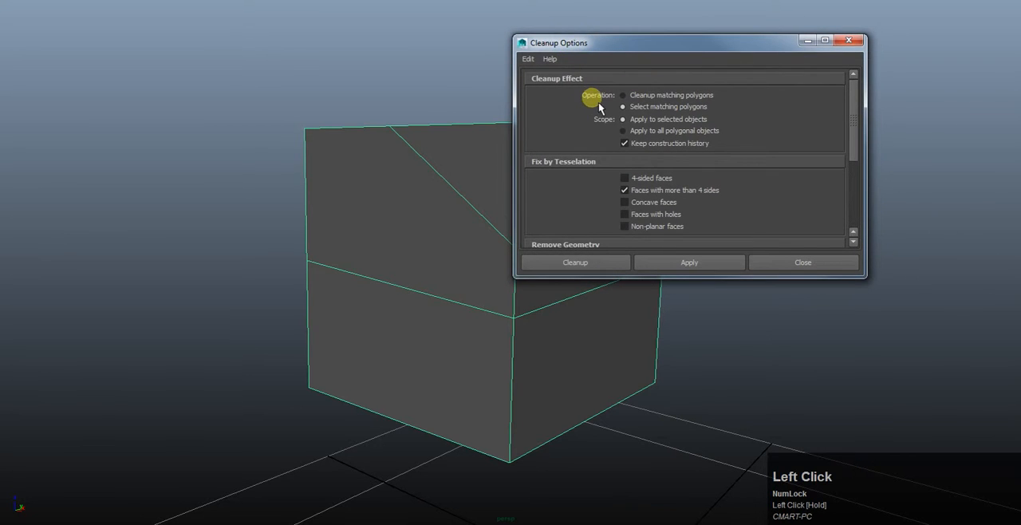
pyautogui.click(602, 99)
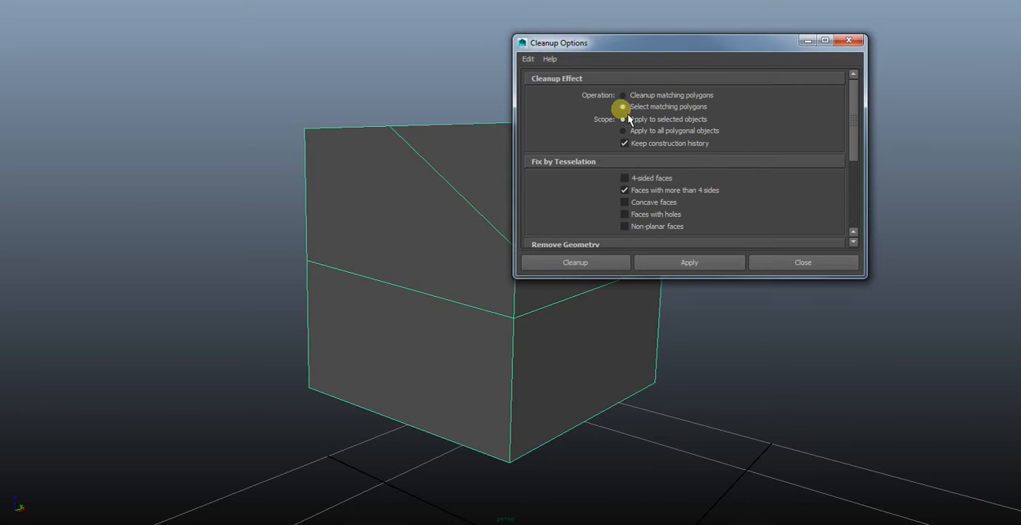
pyautogui.click(629, 114)
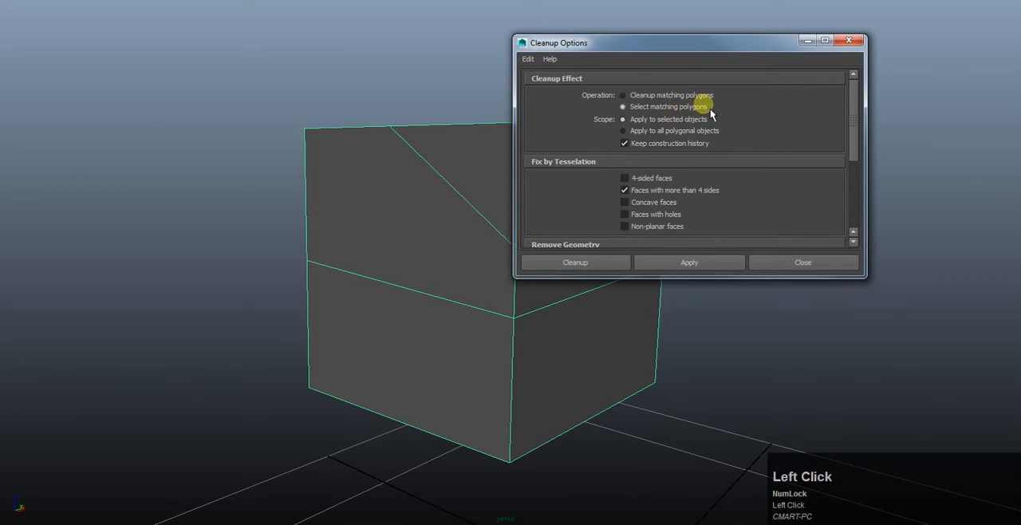
pyautogui.moveTo(627, 51); pyautogui.dragTo(731, 41)
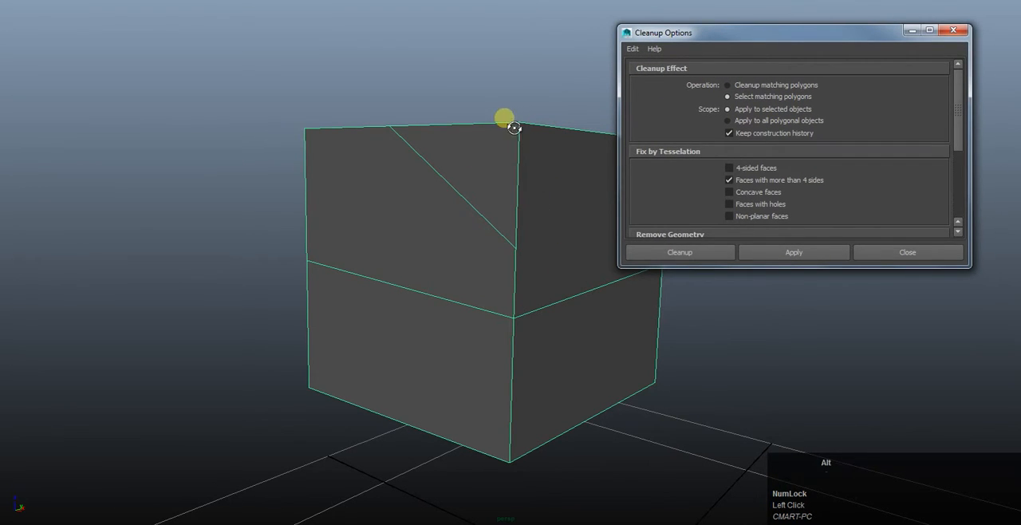
# - Run Cleanup on the cube with Cleanup matching polygons, targeting faces with more than 4 sides
pyautogui.keyDown('alt'); pyautogui.moveTo(506, 119); pyautogui.dragTo(454, 203); pyautogui.keyUp('alt')
pyautogui.keyDown('alt'); pyautogui.moveTo(452, 157); pyautogui.dragTo(405, 161); pyautogui.keyUp('alt')
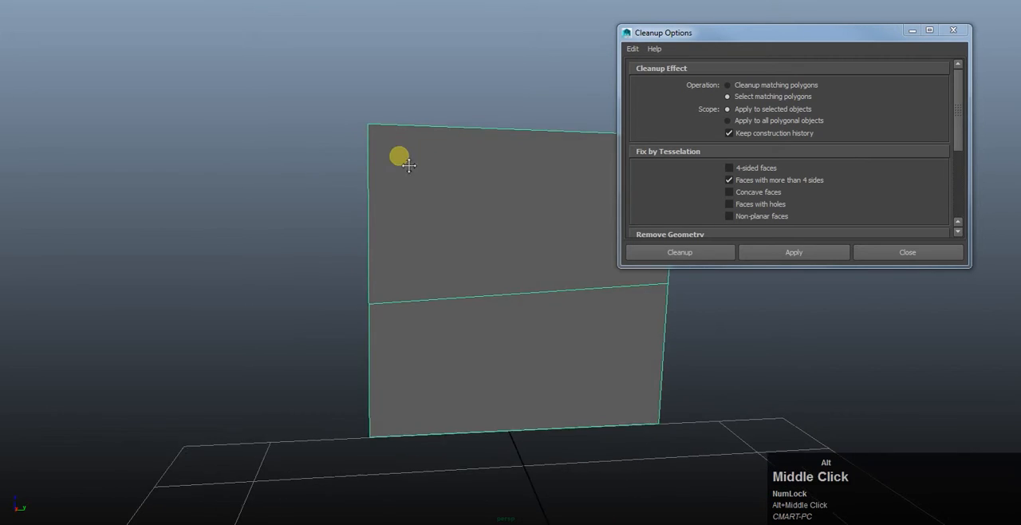
pyautogui.keyDown('alt'); pyautogui.moveTo(405, 161); pyautogui.dragTo(323, 142, button='middle'); pyautogui.keyUp('alt')
pyautogui.keyDown('alt'); pyautogui.moveTo(324, 142); pyautogui.dragTo(379, 169); pyautogui.keyUp('alt')
pyautogui.click(799, 252)
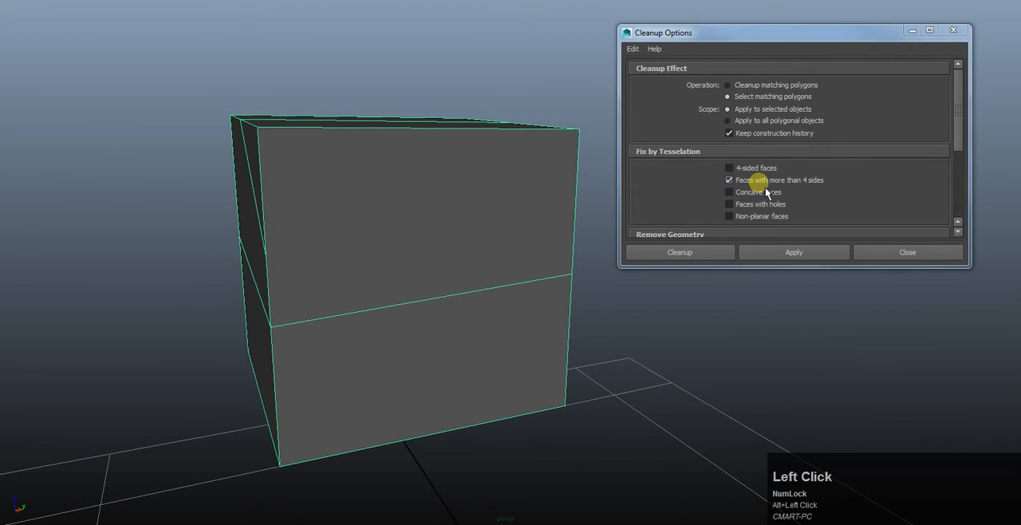
pyautogui.click(729, 85)
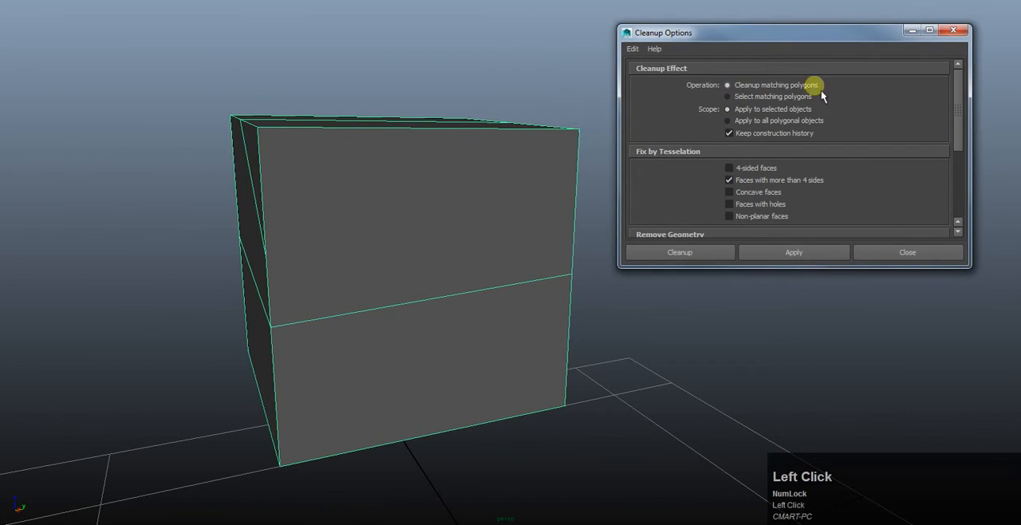
pyautogui.keyDown('alt'); pyautogui.moveTo(365, 91); pyautogui.dragTo(365, 196); pyautogui.keyUp('alt')
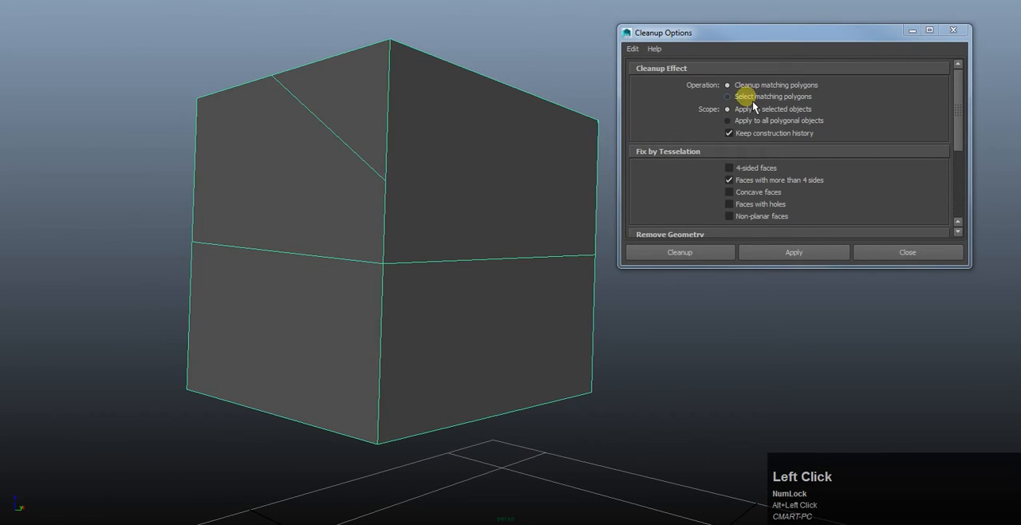
pyautogui.click(729, 97)
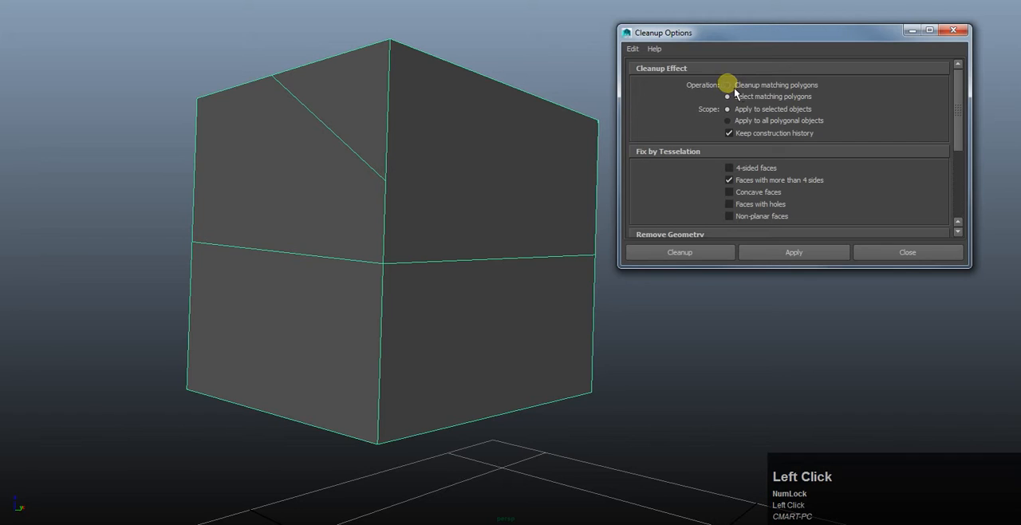
pyautogui.keyDown('alt'); pyautogui.moveTo(423, 178); pyautogui.dragTo(279, 210); pyautogui.keyUp('alt')
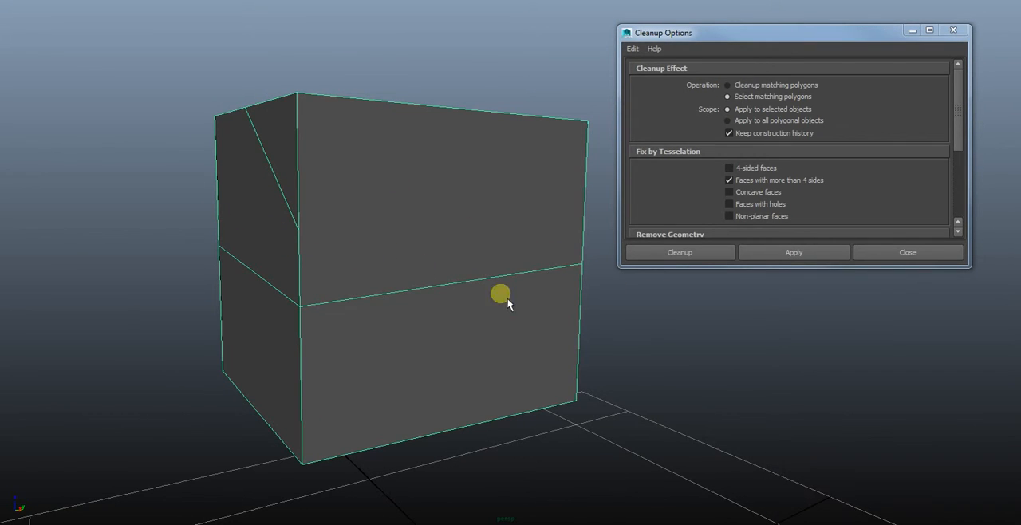
pyautogui.keyDown('alt'); pyautogui.moveTo(367, 181); pyautogui.dragTo(393, 183); pyautogui.keyUp('alt')
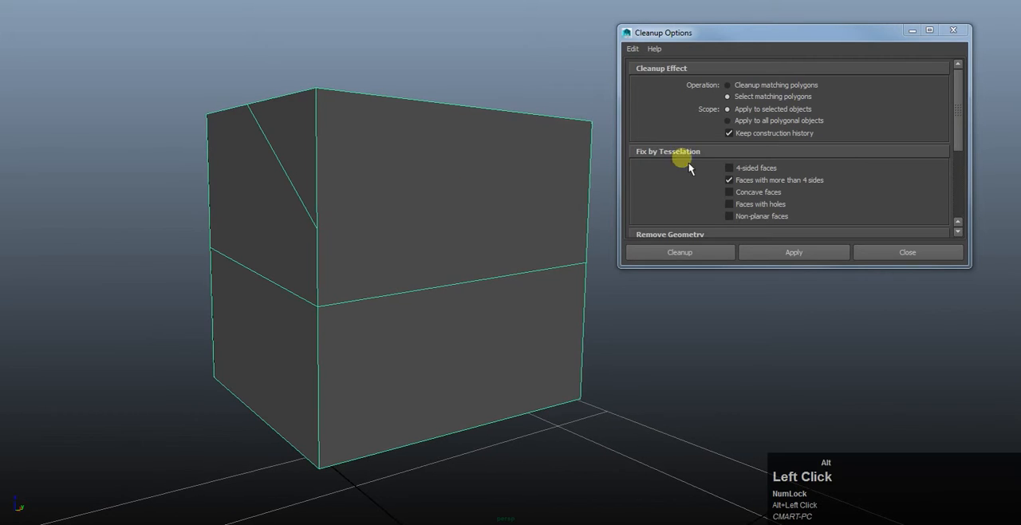
pyautogui.click(739, 87)
pyautogui.keyDown('alt'); pyautogui.moveTo(412, 119); pyautogui.dragTo(426, 158); pyautogui.keyUp('alt')
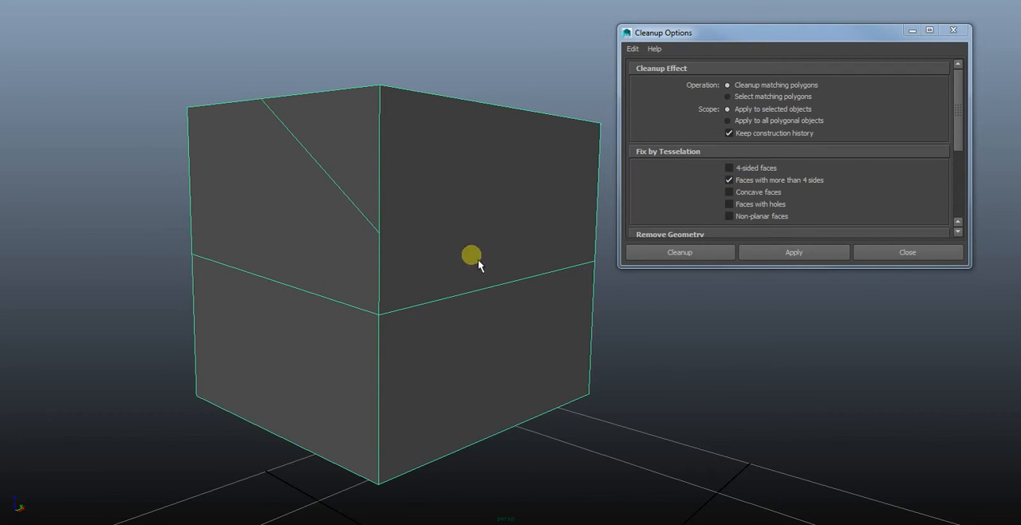
pyautogui.click(702, 255)
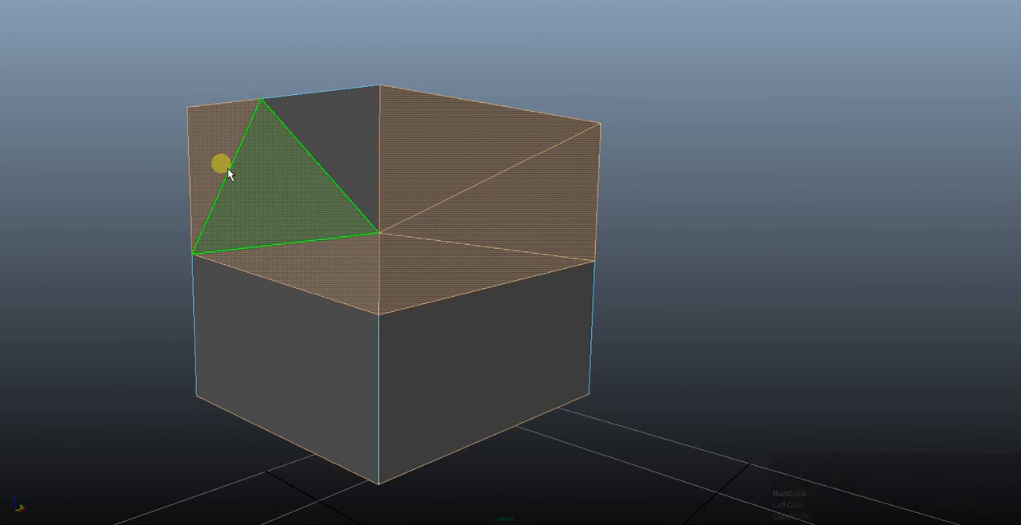
# - Examine how Cleanup divided the cube's upper faces, viewing them from several sides
pyautogui.keyDown('alt'); pyautogui.moveTo(289, 154); pyautogui.dragTo(363, 157); pyautogui.keyUp('alt')
pyautogui.keyDown('alt'); pyautogui.moveTo(359, 217); pyautogui.dragTo(589, 188); pyautogui.keyUp('alt')
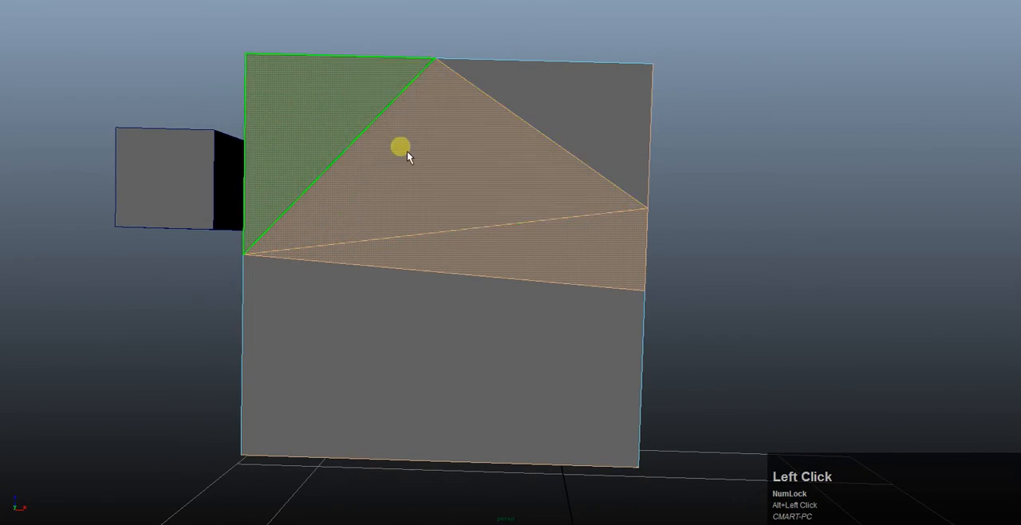
pyautogui.keyDown('alt'); pyautogui.moveTo(408, 152); pyautogui.dragTo(297, 183); pyautogui.keyUp('alt')
pyautogui.moveTo(369, 217); pyautogui.dragTo(404, 190, button='right')
pyautogui.click(335, 201)
pyautogui.keyDown('alt'); pyautogui.moveTo(334, 200); pyautogui.dragTo(504, 234); pyautogui.keyUp('alt')
pyautogui.press('w')
pyautogui.press('q')
pyautogui.click(488, 201)
pyautogui.keyDown('alt'); pyautogui.moveTo(492, 199); pyautogui.dragTo(442, 196); pyautogui.keyUp('alt')
# - Undo the polygon cleanup on the cube
pyautogui.press('z')
pyautogui.press('z')
pyautogui.press('z')
pyautogui.press('z')
pyautogui.press('z')
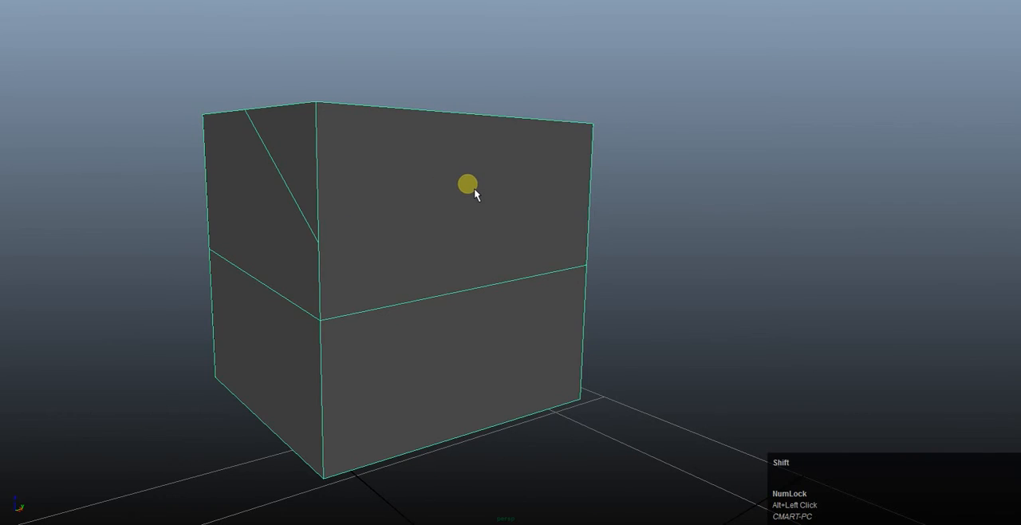
pyautogui.keyDown('shift'); pyautogui.rightClick(474, 188); pyautogui.keyUp('shift')
pyautogui.press('space')
pyautogui.keyDown('shift'); pyautogui.rightClick(474, 190); pyautogui.keyUp('shift')
pyautogui.keyDown('shift'); pyautogui.moveTo(474, 190); pyautogui.dragTo(453, 405, button='right'); pyautogui.keyUp('shift')
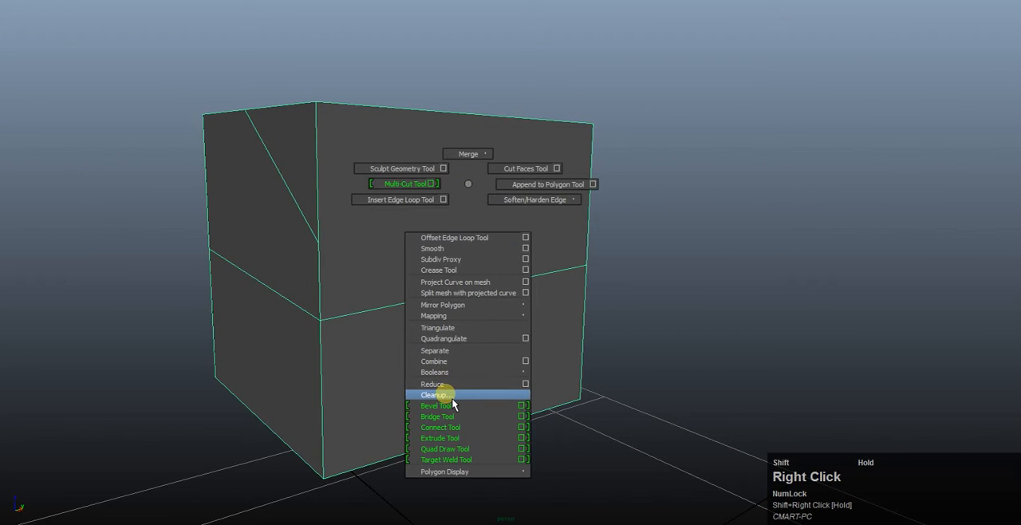
pyautogui.keyDown('shift'); pyautogui.moveTo(460, 338); pyautogui.dragTo(463, 210, button='right'); pyautogui.keyUp('shift')
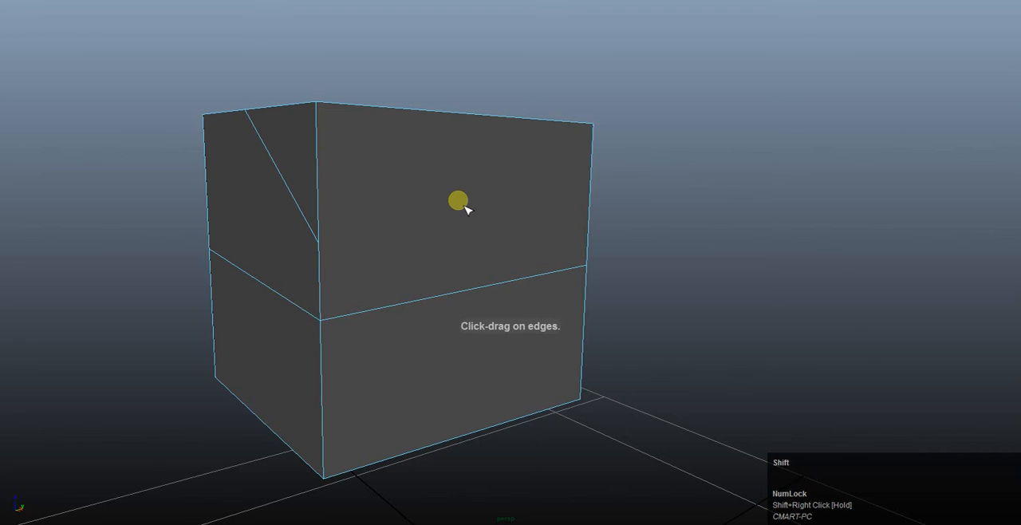
pyautogui.keyDown('shift'); pyautogui.rightClick(464, 205); pyautogui.keyUp('shift')
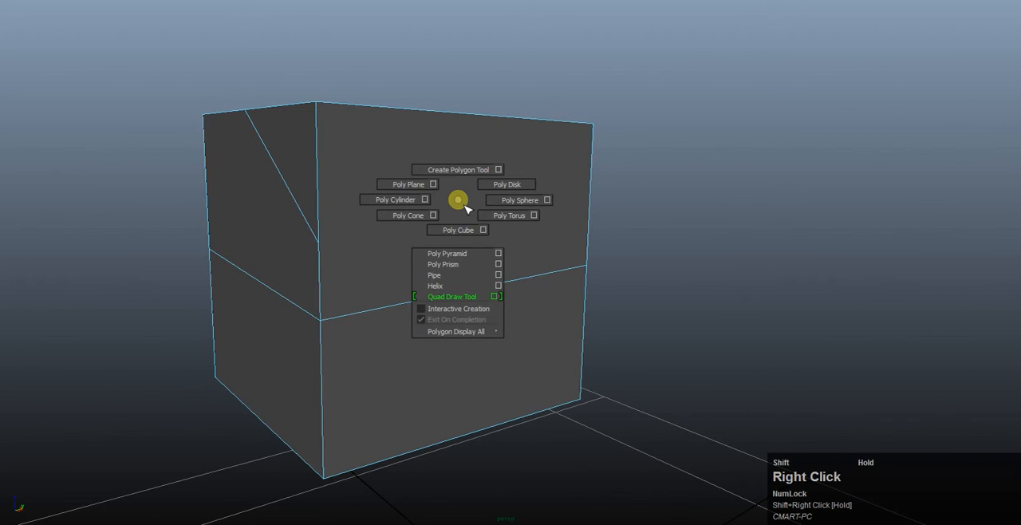
pyautogui.press('w')
pyautogui.click(467, 165)
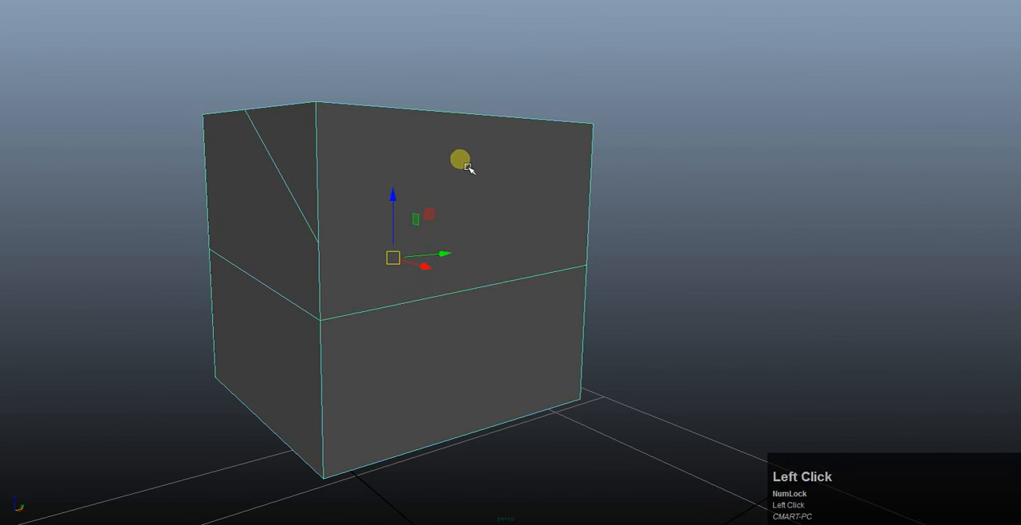
# - Select the cube's faces with more than 4 sides by running Cleanup with the Select matching polygons operation
pyautogui.keyDown('shift'); pyautogui.rightClick(430, 197); pyautogui.keyUp('shift')
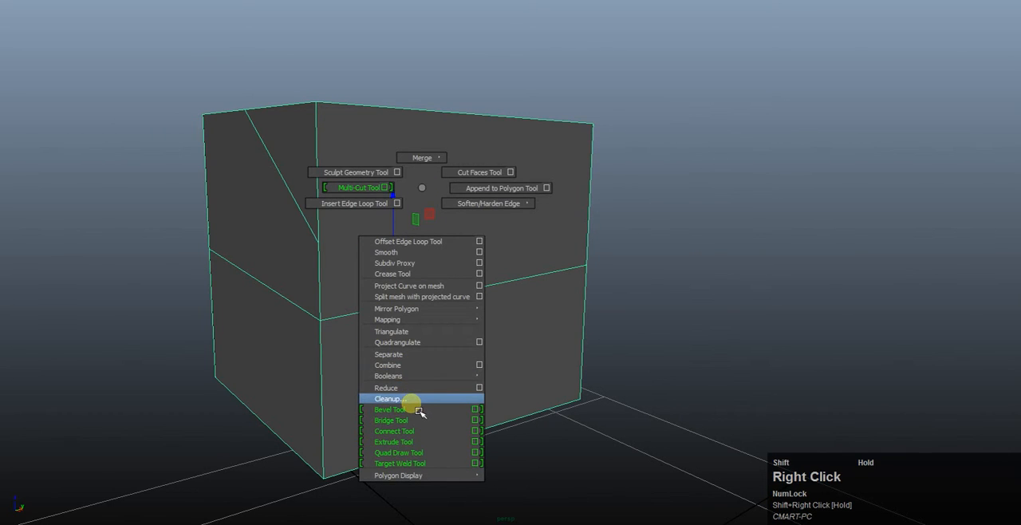
pyautogui.keyDown('shift'); pyautogui.moveTo(418, 409); pyautogui.dragTo(414, 402, button='right'); pyautogui.keyUp('shift')
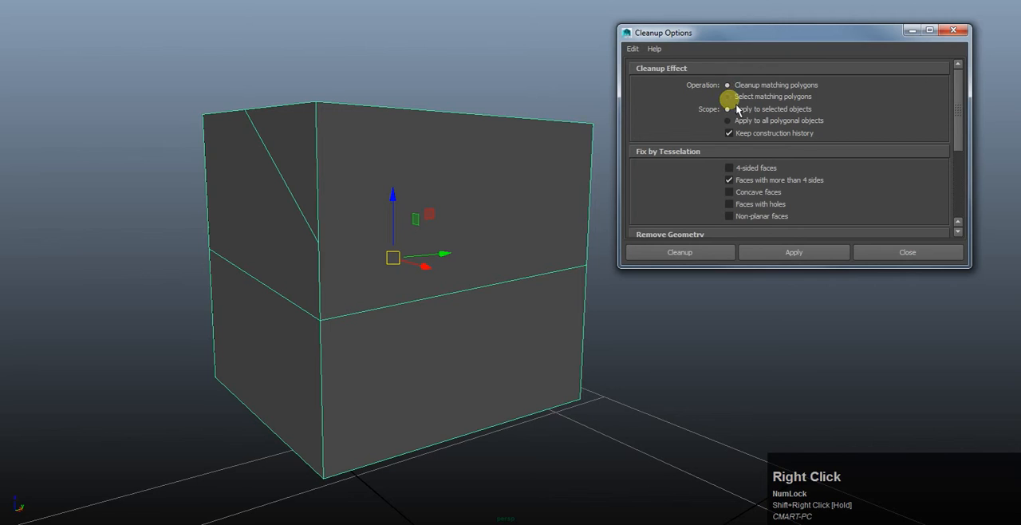
pyautogui.click(735, 96)
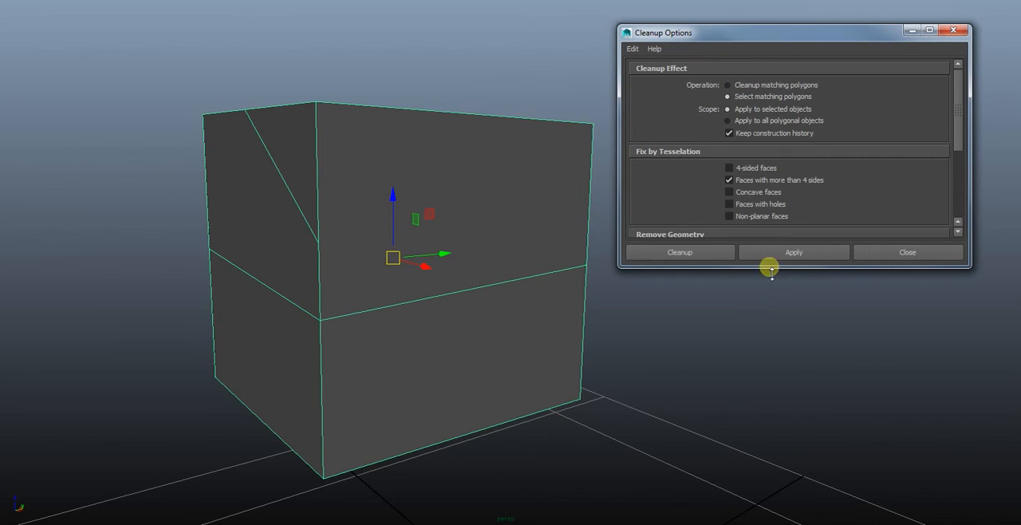
pyautogui.click(712, 254)
pyautogui.keyDown('alt'); pyautogui.moveTo(383, 210); pyautogui.dragTo(495, 162); pyautogui.keyUp('alt')
pyautogui.keyDown('alt'); pyautogui.moveTo(308, 152); pyautogui.dragTo(530, 226); pyautogui.keyUp('alt')
# - Cut the face below the diagonal with Multi-Cut from the diagonal's end vertex to the existing point on the opposite vertical edge
pyautogui.press('w')
pyautogui.click(492, 239)
pyautogui.keyDown('shift'); pyautogui.moveTo(529, 226); pyautogui.dragTo(483, 212, button='right'); pyautogui.keyUp('shift')
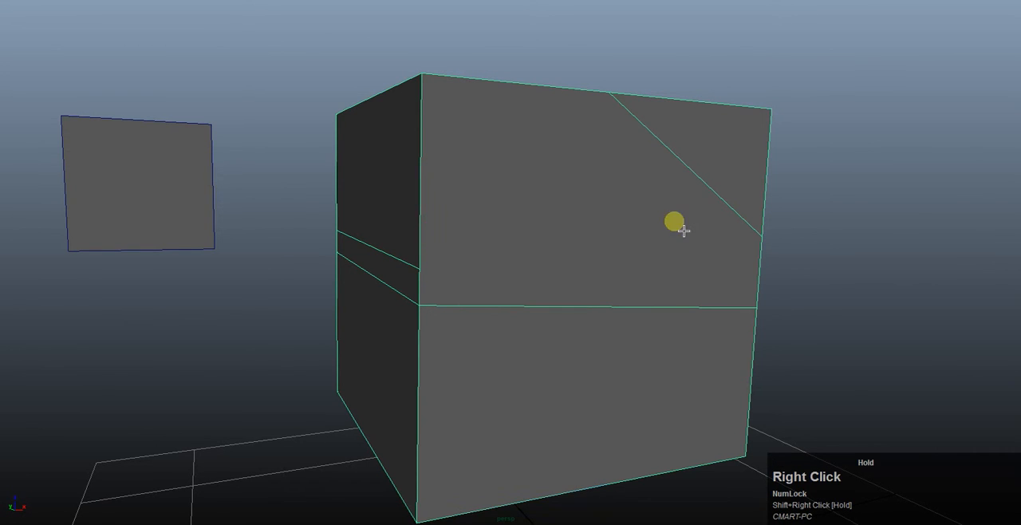
pyautogui.click(759, 238)
pyautogui.click(419, 269)
pyautogui.press('Return')
# - Try to cut across the adjacent upper side face with Multi-Cut, starting from the point on its vertical edge
pyautogui.keyDown('alt'); pyautogui.moveTo(563, 196); pyautogui.dragTo(360, 213); pyautogui.keyUp('alt')
pyautogui.click(260, 259)
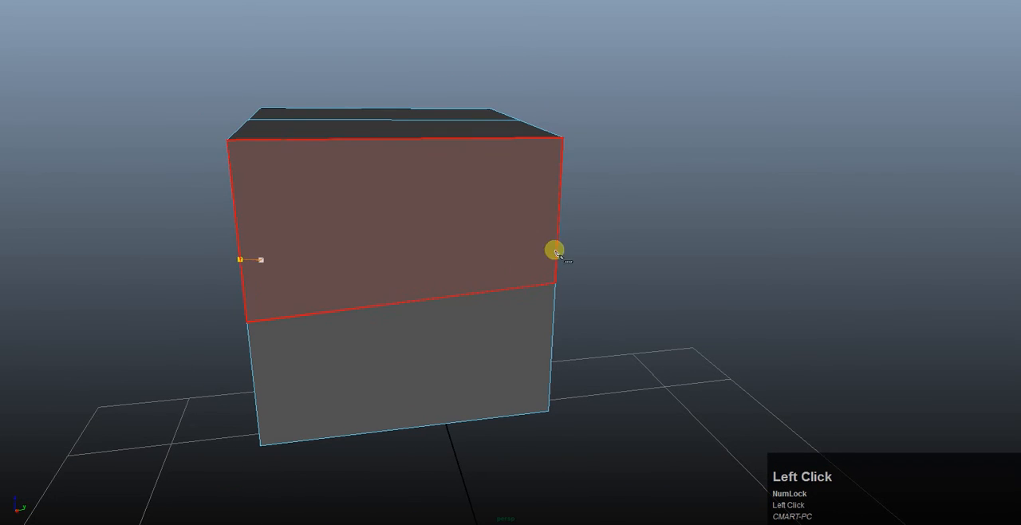
pyautogui.press('Return')
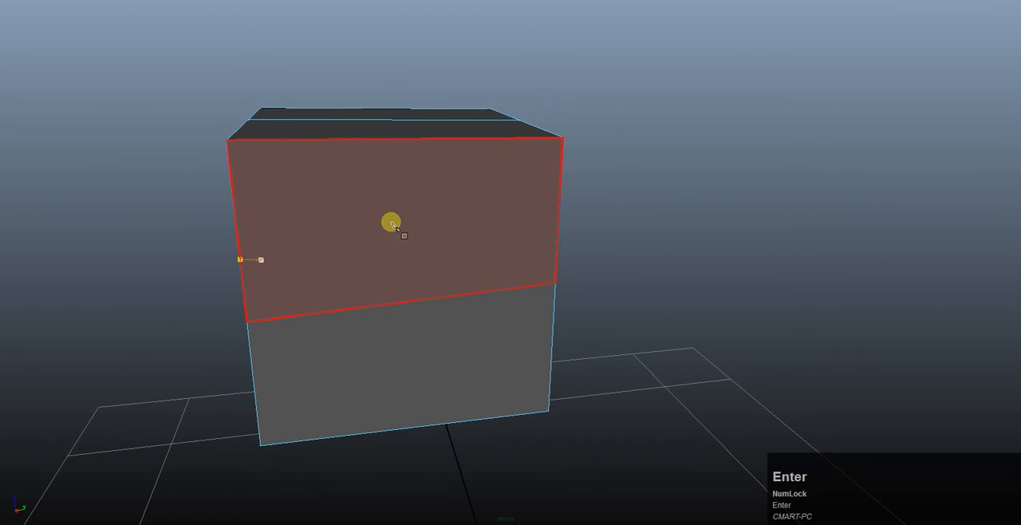
pyautogui.moveTo(335, 205)
pyautogui.keyDown('alt'); pyautogui.mouseDown()
pyautogui.moveTo(324, 202)
pyautogui.moveTo(349, 199)
pyautogui.mouseUp(); pyautogui.keyUp('alt')
pyautogui.press('w')
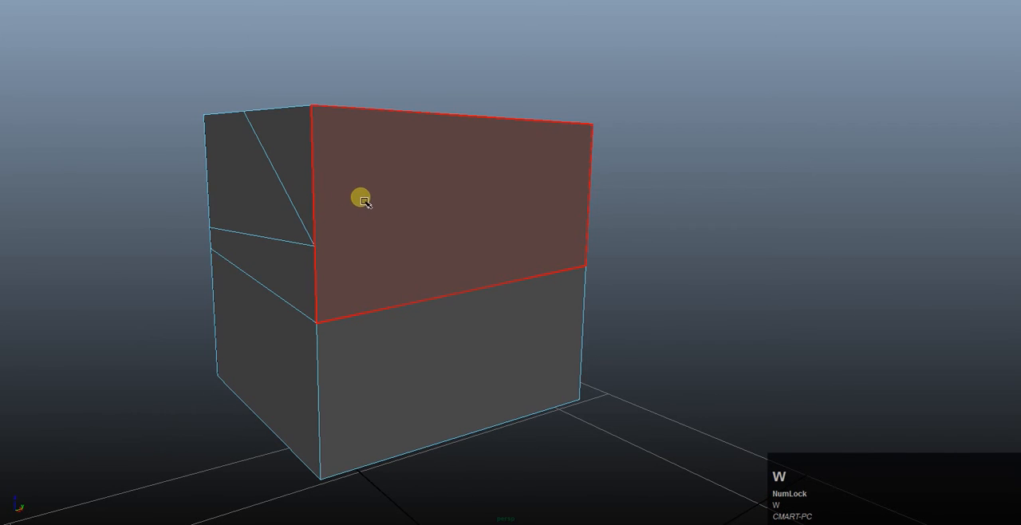
# - Cut the upper side face with Multi-Cut from the point on its vertical edge to the dividing line's end vertex on the opposite vertical edge
pyautogui.press('g')
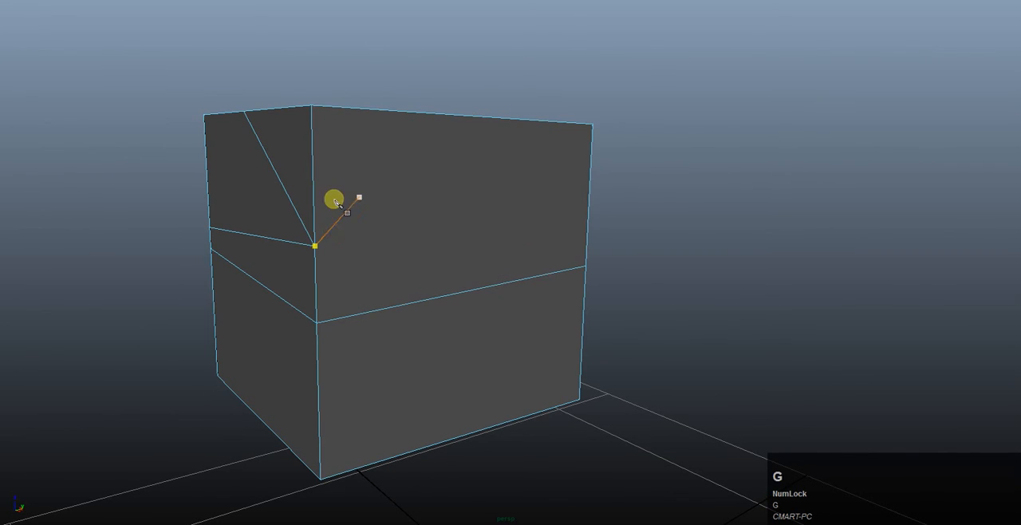
pyautogui.click(316, 248)
pyautogui.keyDown('alt'); pyautogui.moveTo(538, 210); pyautogui.dragTo(422, 196); pyautogui.keyUp('alt')
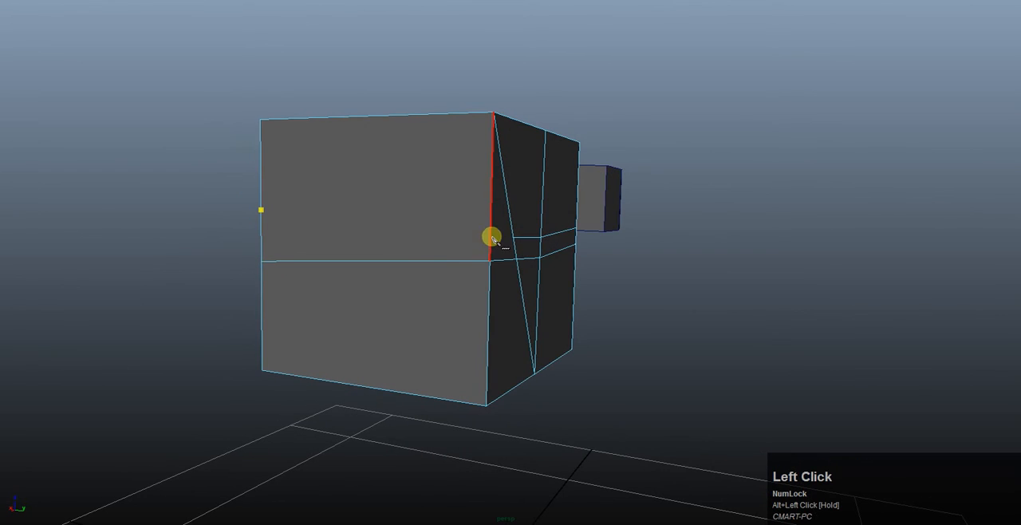
pyautogui.click(489, 263)
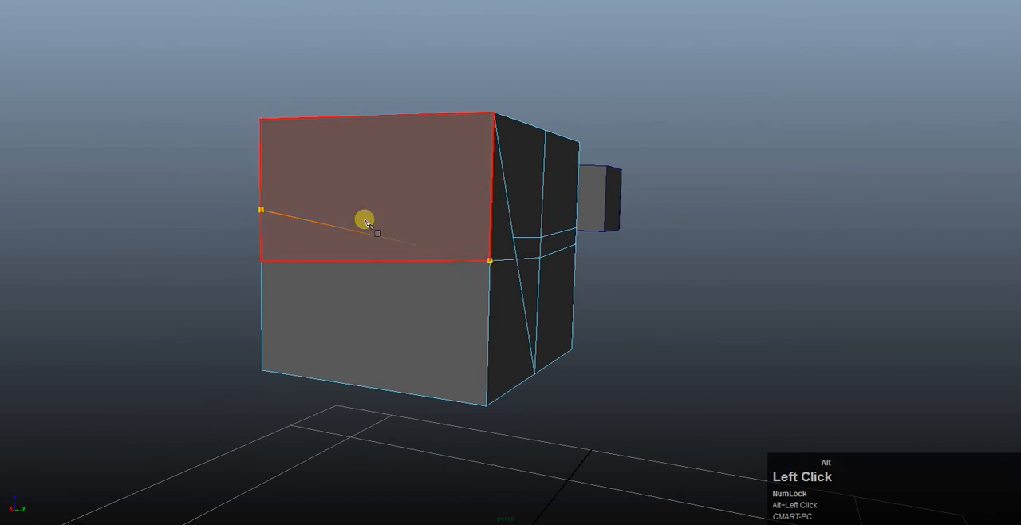
pyautogui.keyDown('alt'); pyautogui.moveTo(364, 219); pyautogui.dragTo(465, 214); pyautogui.keyUp('alt')
pyautogui.press('Return')
pyautogui.press('w')
pyautogui.keyDown('alt'); pyautogui.moveTo(416, 223); pyautogui.dragTo(479, 203); pyautogui.keyUp('alt')
# - Return to Object Mode and run Cleanup with Select matching polygons to select the faces with more than 4 sides
pyautogui.rightClick(467, 203)
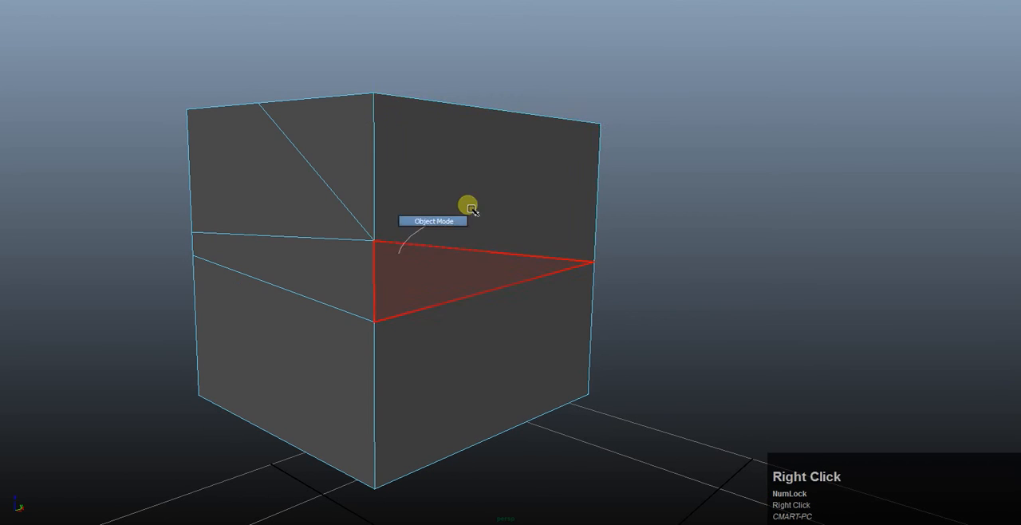
pyautogui.keyDown('shift'); pyautogui.moveTo(474, 198); pyautogui.dragTo(459, 410, button='right'); pyautogui.keyUp('shift')
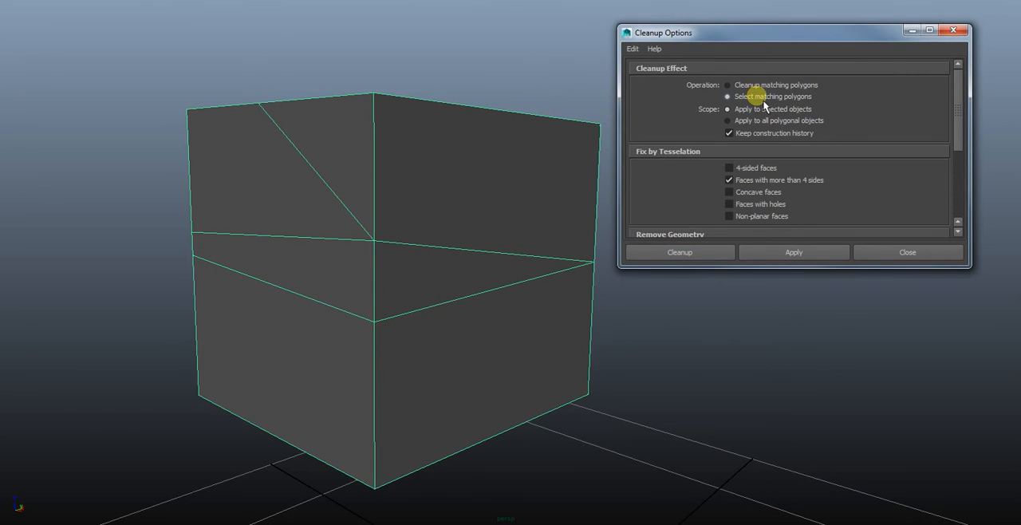
pyautogui.click(697, 260)
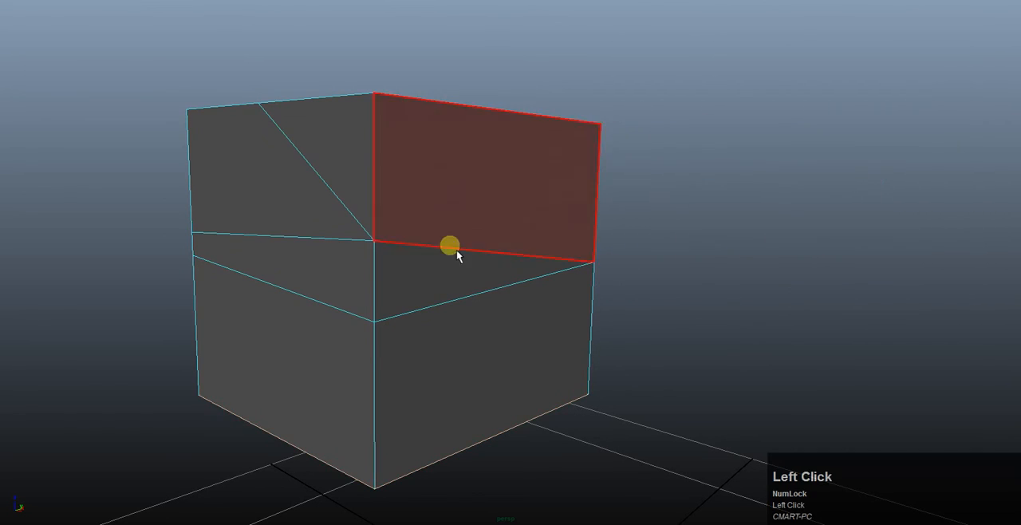
# - Cut the cube's bottom face with Multi-Cut from the existing vertex midway along its edge to the corner on the opposite edge
pyautogui.keyDown('alt'); pyautogui.moveTo(323, 448); pyautogui.dragTo(577, 235); pyautogui.keyUp('alt')
pyautogui.press('w')
pyautogui.rightClick(276, 257)
pyautogui.keyDown('alt'); pyautogui.moveTo(276, 258); pyautogui.dragTo(435, 297); pyautogui.keyUp('alt')
pyautogui.keyDown('alt'); pyautogui.moveTo(435, 298); pyautogui.dragTo(438, 262, button='middle'); pyautogui.keyUp('alt')
pyautogui.keyDown('alt'); pyautogui.moveTo(438, 262); pyautogui.dragTo(499, 236); pyautogui.keyUp('alt')
pyautogui.keyDown('alt'); pyautogui.moveTo(499, 235); pyautogui.dragTo(459, 240, button='middle'); pyautogui.keyUp('alt')
pyautogui.keyDown('alt'); pyautogui.moveTo(459, 240); pyautogui.dragTo(533, 332); pyautogui.keyUp('alt')
pyautogui.press('w')
pyautogui.click(606, 284)
pyautogui.click(807, 220)
pyautogui.keyDown('shift'); pyautogui.moveTo(639, 267); pyautogui.dragTo(549, 267, button='right'); pyautogui.keyUp('shift')
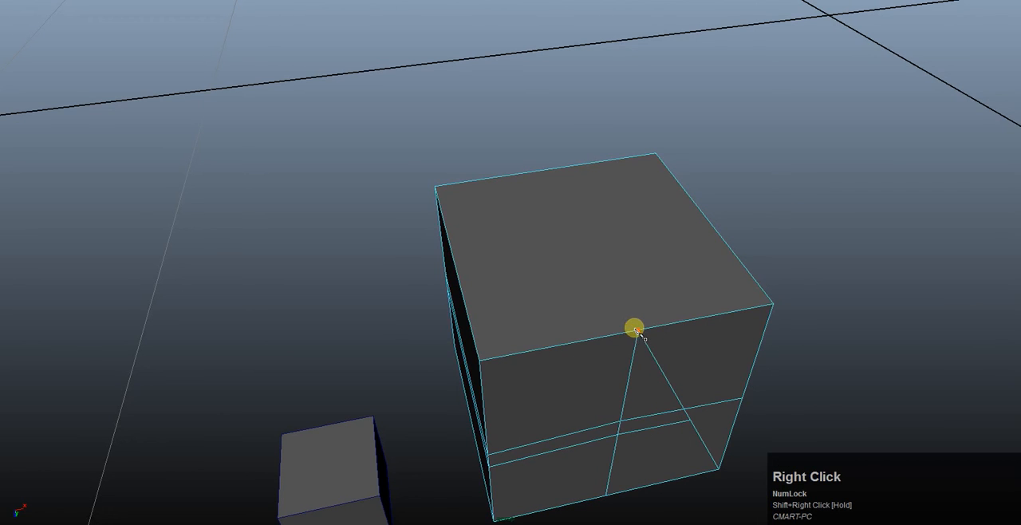
pyautogui.click(635, 330)
pyautogui.click(437, 188)
pyautogui.keyDown('alt'); pyautogui.moveTo(221, 158); pyautogui.dragTo(345, 157); pyautogui.keyUp('alt')
pyautogui.press('Return')
# - Check the cut cube for remaining faces with more than 4 sides by rerunning Cleanup with Select matching polygons on the whole object
pyautogui.click(608, 314)
pyautogui.click(667, 244)
pyautogui.moveTo(633, 256); pyautogui.dragTo(691, 185, button='right')
pyautogui.click(637, 241)
pyautogui.keyDown('shift'); pyautogui.rightClick(630, 253); pyautogui.keyUp('shift')
pyautogui.keyDown('shift'); pyautogui.moveTo(637, 262); pyautogui.dragTo(615, 474, button='right'); pyautogui.keyUp('shift')
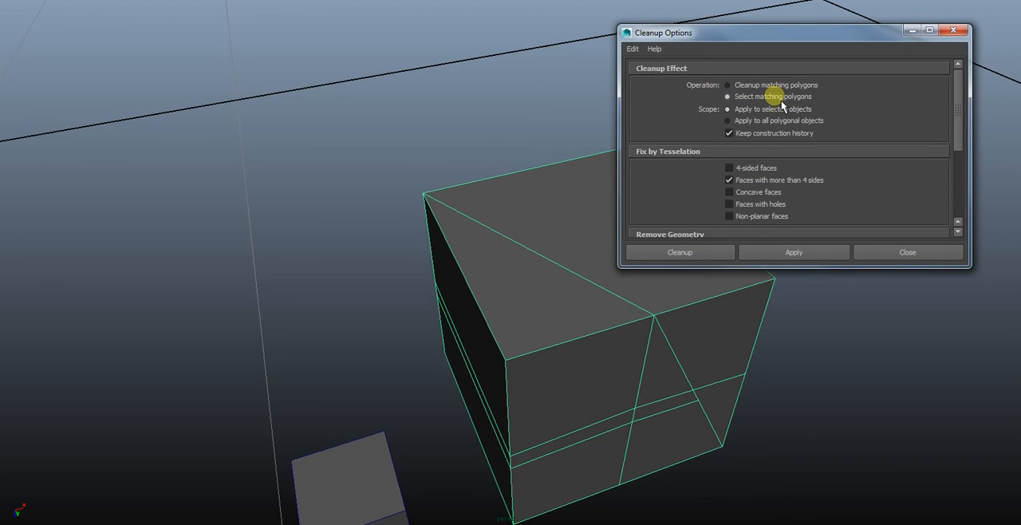
pyautogui.click(696, 259)
pyautogui.keyDown('alt'); pyautogui.moveTo(610, 321); pyautogui.dragTo(607, 281); pyautogui.keyUp('alt')
pyautogui.keyDown('alt'); pyautogui.moveTo(645, 431); pyautogui.dragTo(643, 339, button='middle'); pyautogui.keyUp('alt')
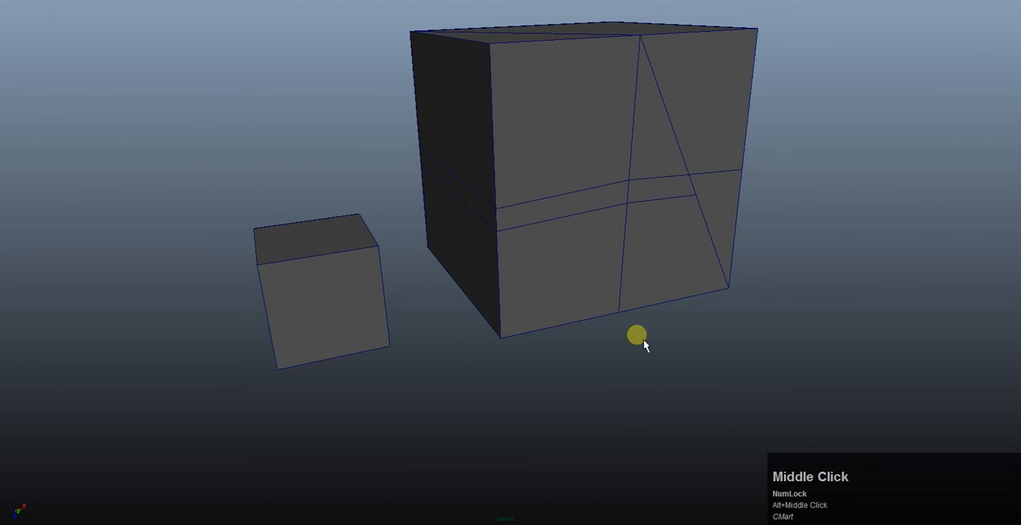
pyautogui.keyDown('alt'); pyautogui.moveTo(602, 164); pyautogui.dragTo(567, 224); pyautogui.keyUp('alt')
pyautogui.keyDown('alt'); pyautogui.moveTo(480, 208); pyautogui.dragTo(580, 210); pyautogui.keyUp('alt')
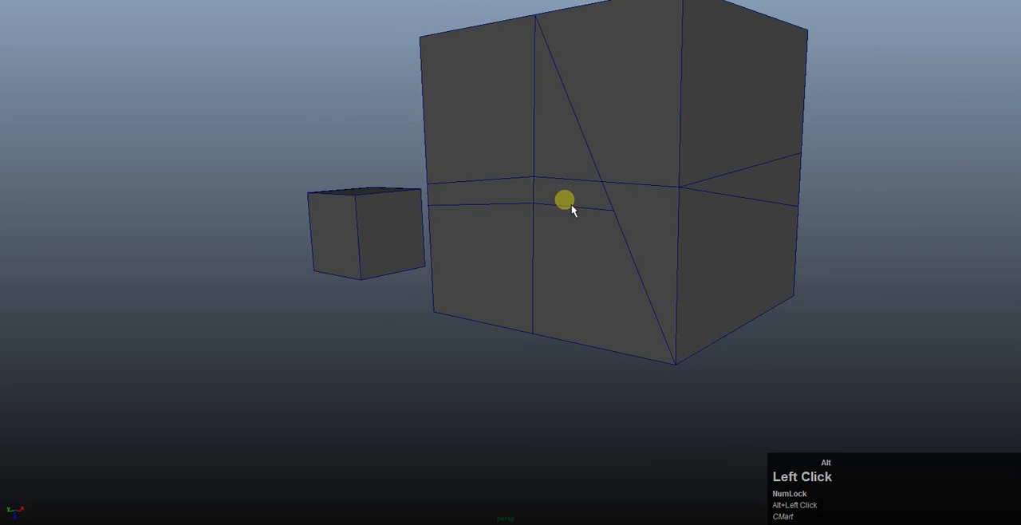
pyautogui.keyDown('alt'); pyautogui.moveTo(478, 101); pyautogui.dragTo(572, 99); pyautogui.keyUp('alt')
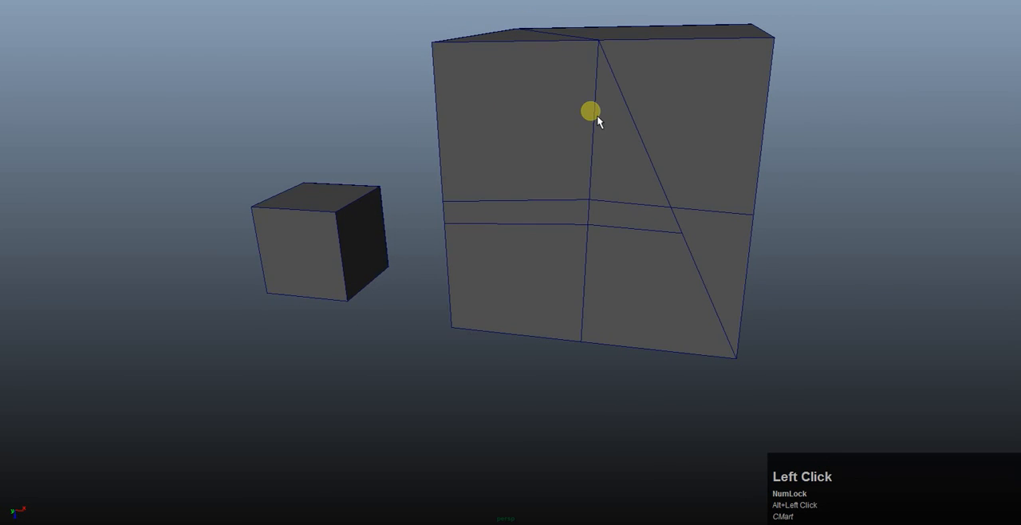